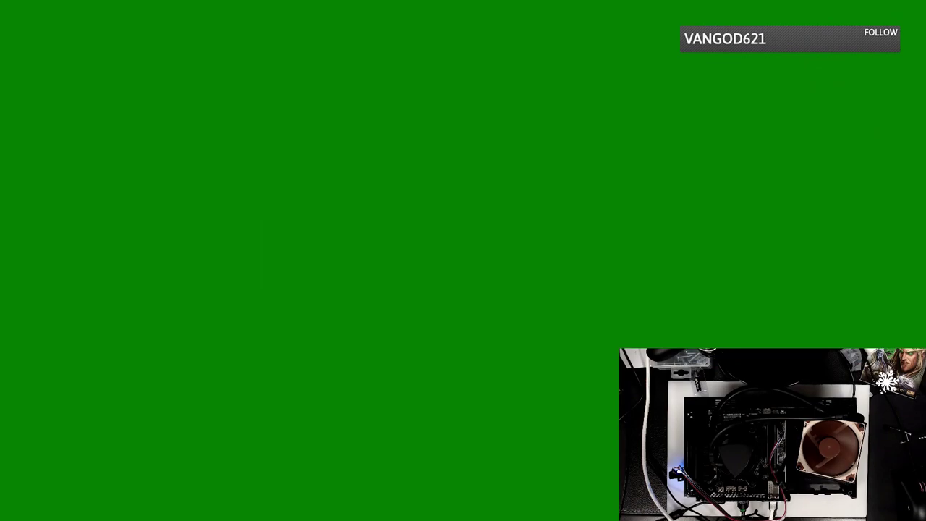
Look through the UEFI's overclocking, tool and hardware monitor pages, examining the memory, SoC voltage and CPU fan settings.
{"action": "key", "text": "Right"}
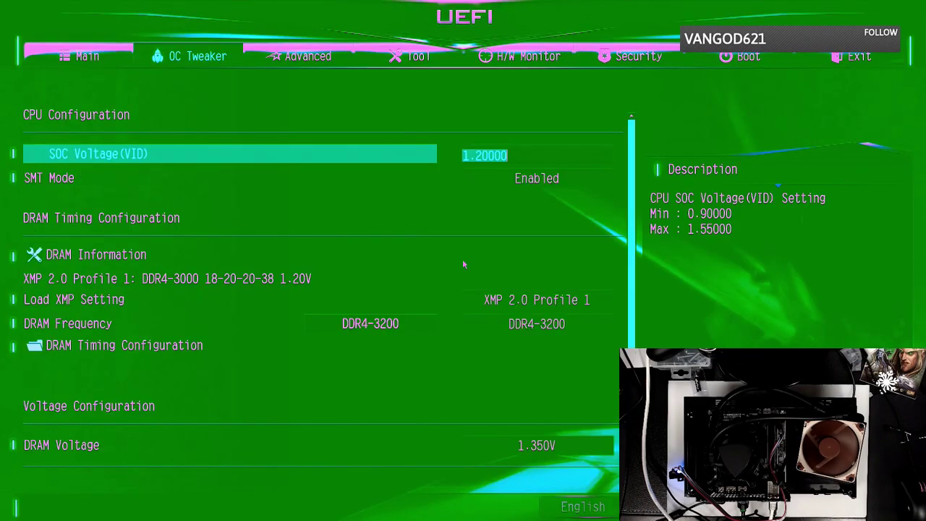
{"action": "key", "text": "Right"}
{"action": "key", "text": "Right"}
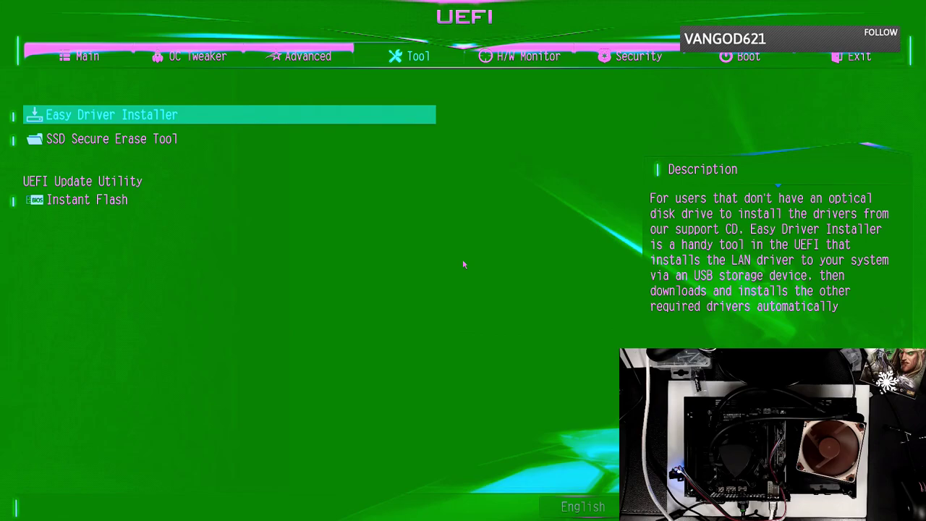
{"action": "key", "text": "Right"}
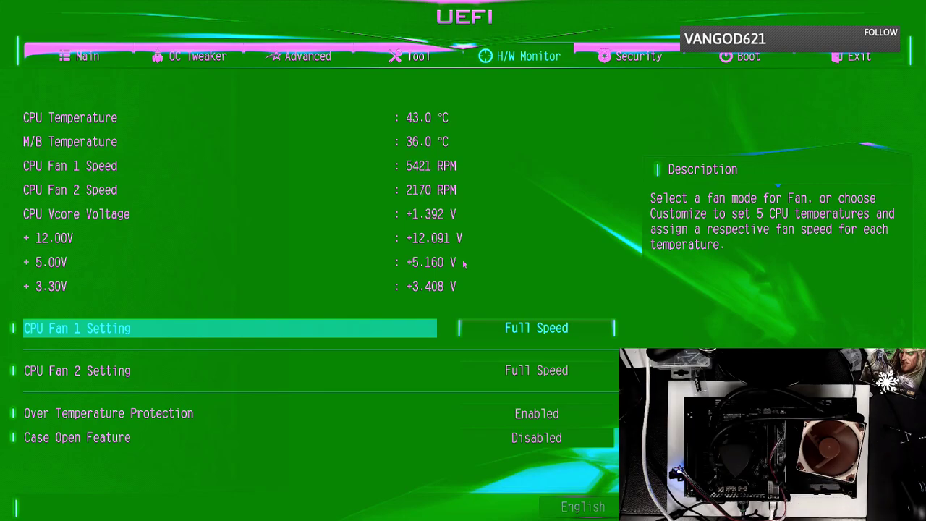
{"action": "key", "text": "Left"}
{"action": "key", "text": "Left"}
{"action": "key", "text": "Left"}
{"action": "key", "text": "Left"}
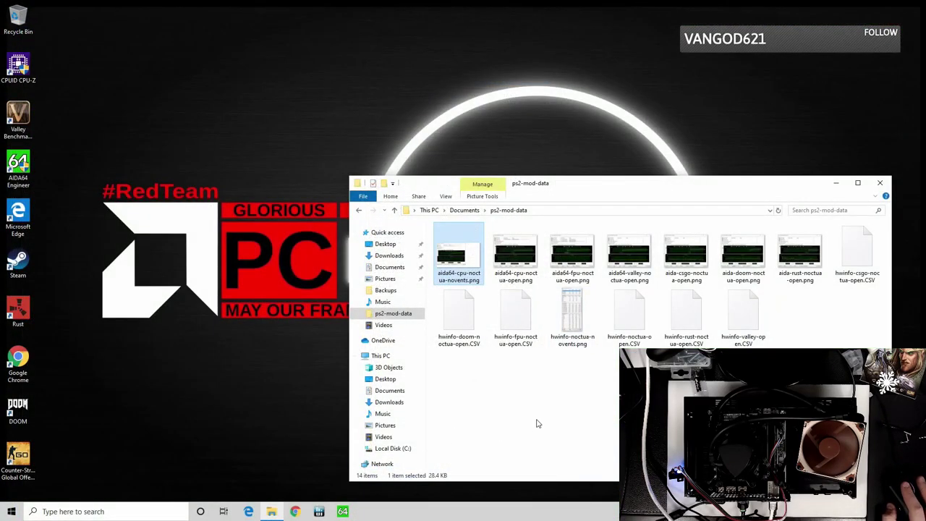
Launch HWiNFO64 in sensors-only mode and AIDA64 Engineer, allowing both to make changes to the device.
{"action": "left_click", "coordinate": [537, 423]}
{"action": "left_click", "coordinate": [317, 511]}
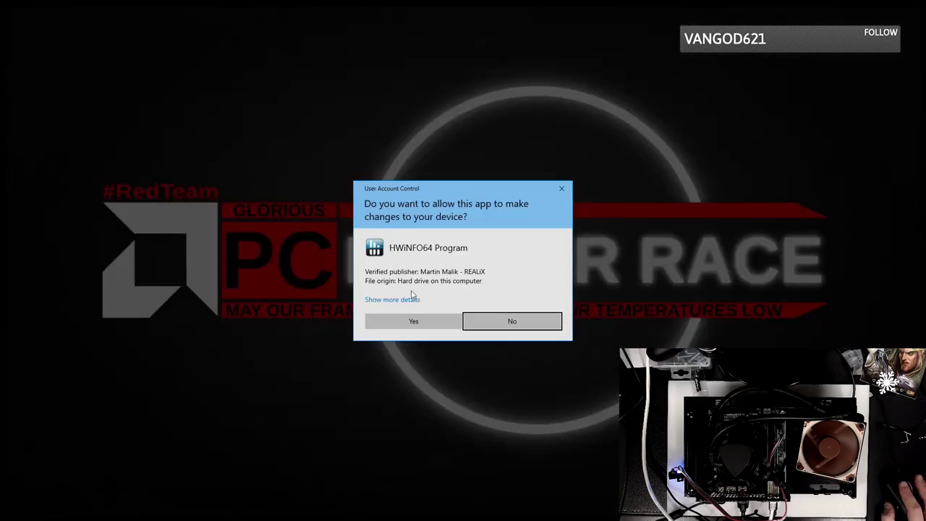
{"action": "left_click", "coordinate": [413, 321]}
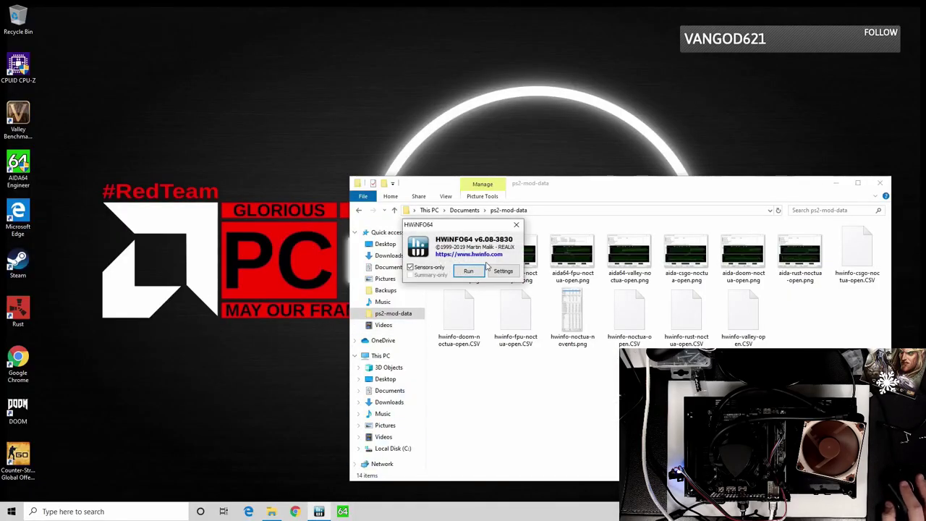
{"action": "left_click", "coordinate": [481, 270]}
{"action": "left_click", "coordinate": [343, 512]}
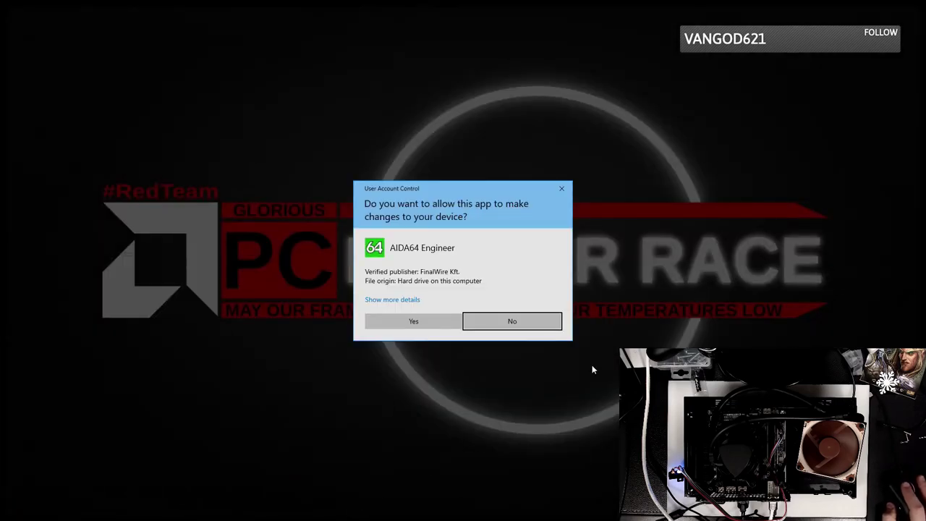
{"action": "left_click", "coordinate": [413, 321]}
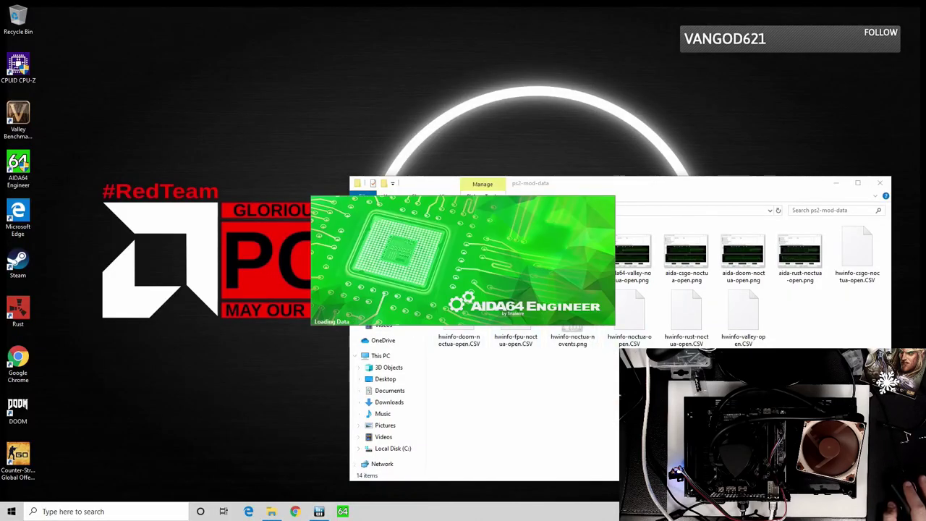
Dismiss the HWiNFO64 update notice and place the Sensor Status and AIDA64 windows side by side.
{"action": "left_click", "coordinate": [487, 299]}
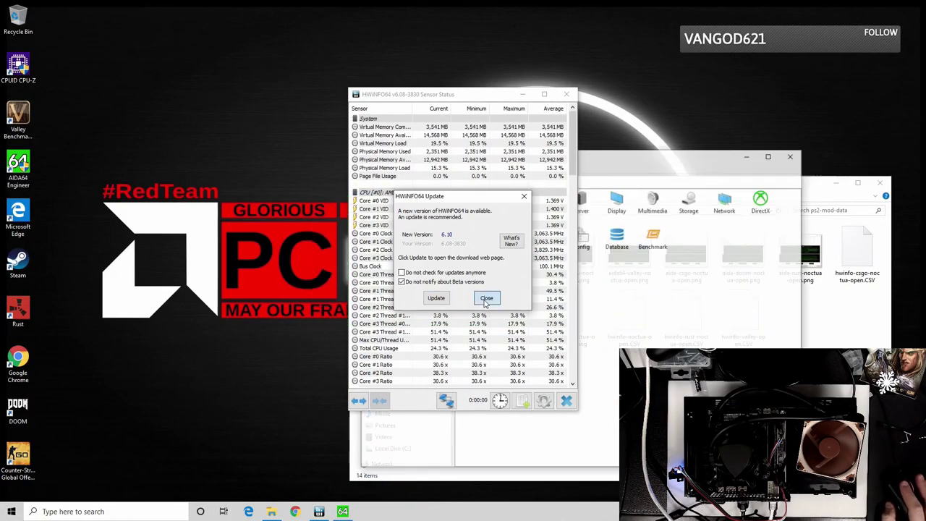
{"action": "left_click_drag", "start_coordinate": [486, 99], "coordinate": [754, 43]}
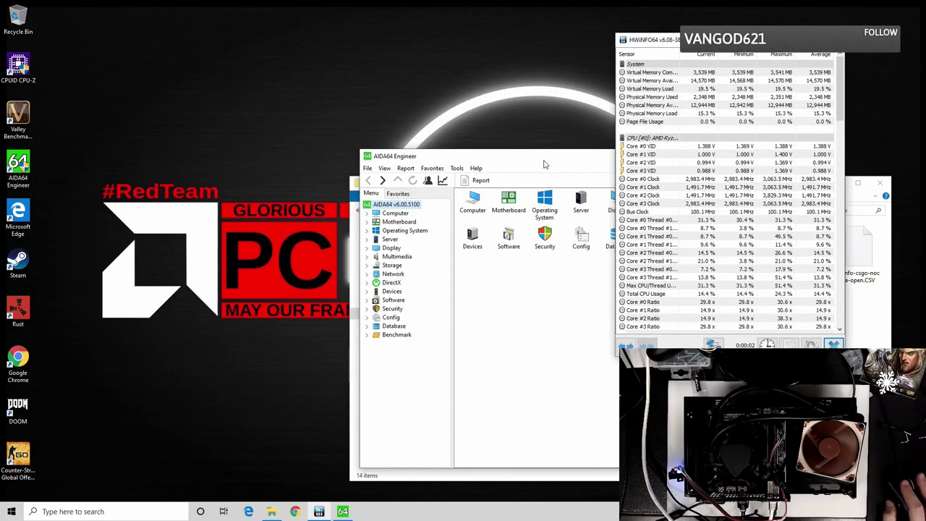
{"action": "left_click_drag", "start_coordinate": [545, 164], "coordinate": [240, 119]}
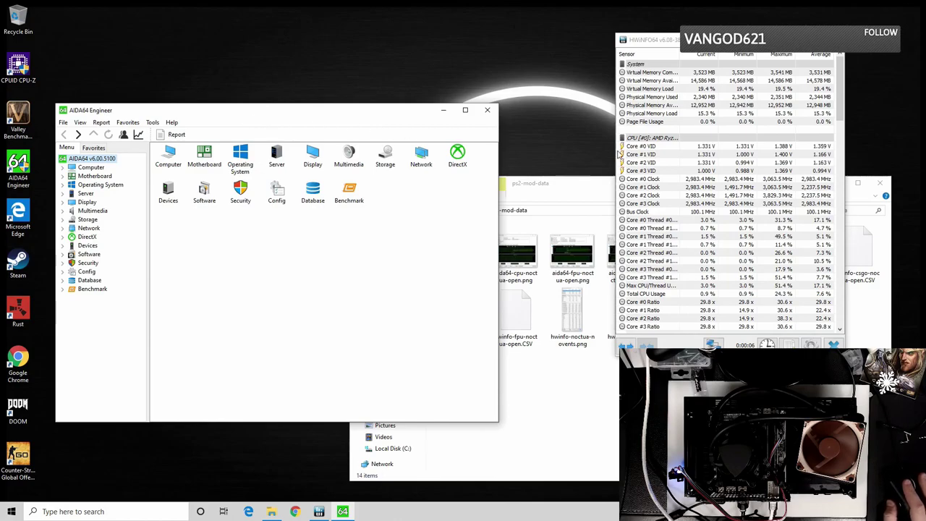
Open AIDA64's System Stability Test, dismiss the previous-session notice and stretch the test window to full screen height.
{"action": "left_click", "coordinate": [137, 135]}
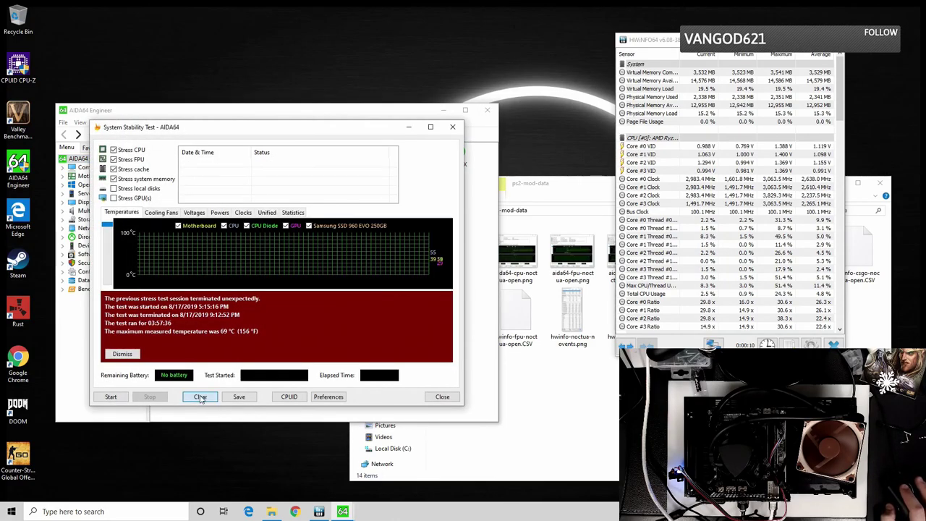
{"action": "left_click", "coordinate": [201, 398]}
{"action": "left_click", "coordinate": [119, 353]}
{"action": "key", "text": "super+shift+Up"}
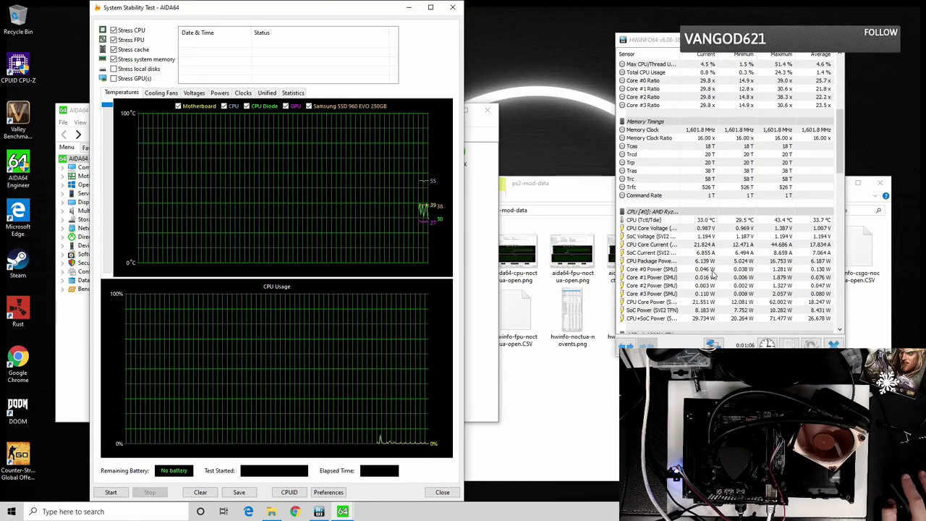
Examine the idle CPU+SoC power, CPU (Tctl/Tdie) and motherboard CPU temperature readings in HWiNFO64.
{"action": "scroll", "coordinate": [707, 312], "scroll_direction": "down", "scroll_amount": 1}
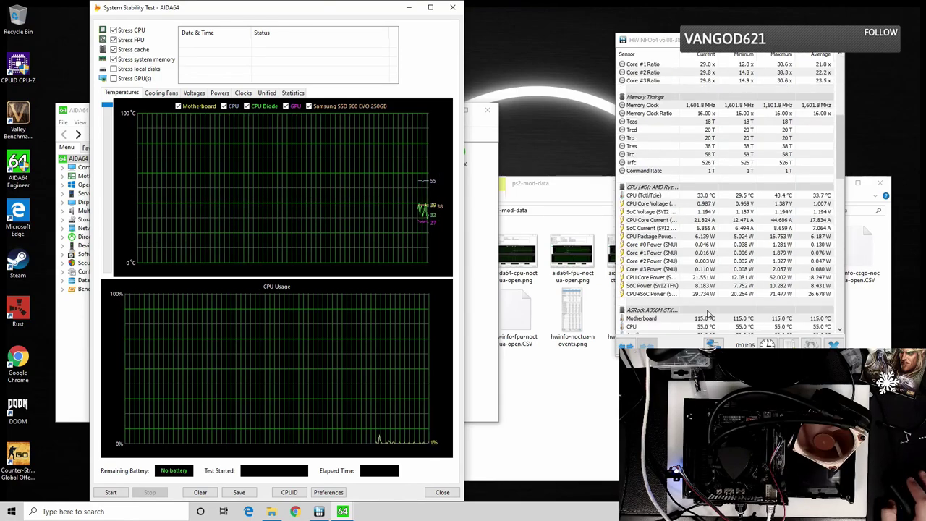
{"action": "left_click", "coordinate": [712, 294]}
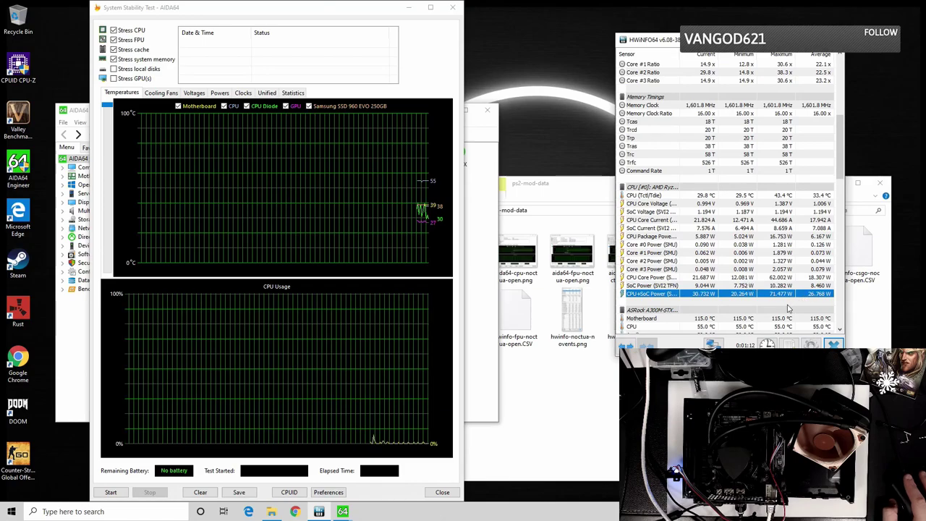
{"action": "left_click", "coordinate": [705, 196]}
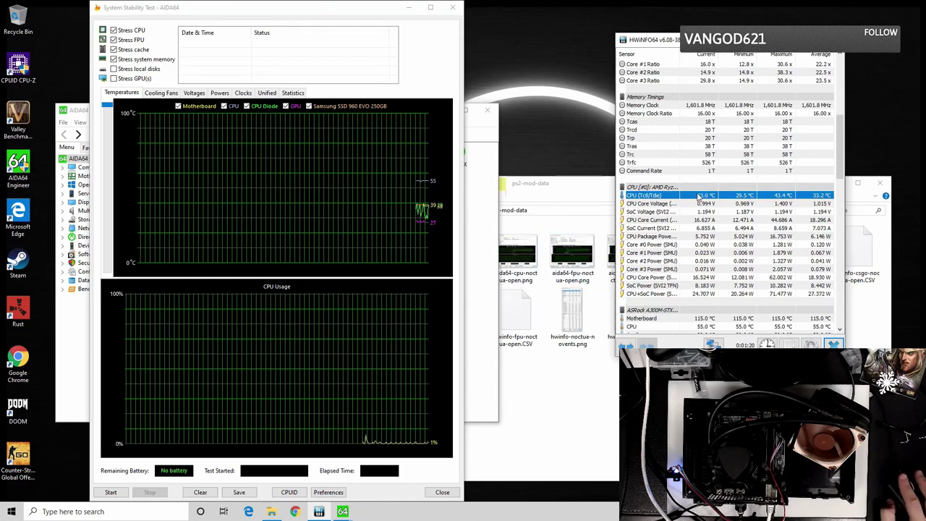
{"action": "left_click", "coordinate": [701, 326]}
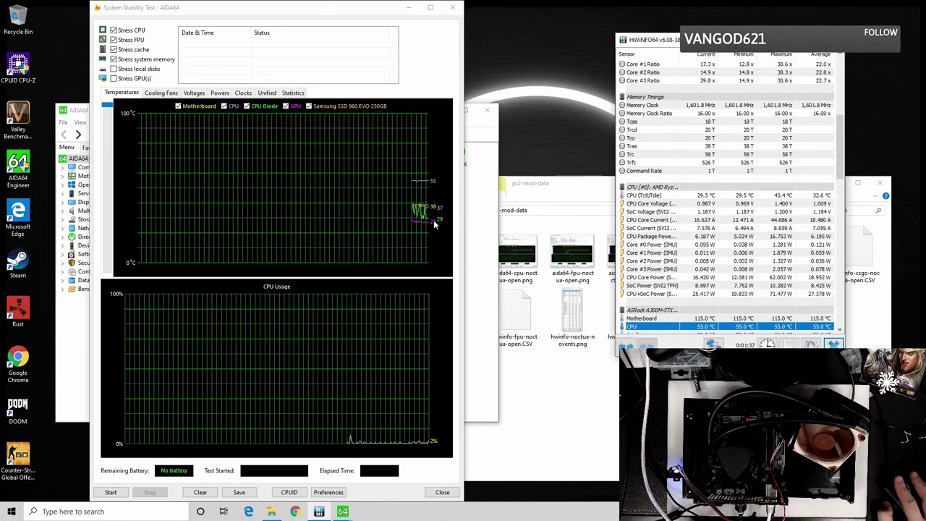
Disable the FPU, cache and system memory stress options and start the stability test with only Stress CPU.
{"action": "left_click", "coordinate": [128, 40]}
{"action": "left_click", "coordinate": [114, 50]}
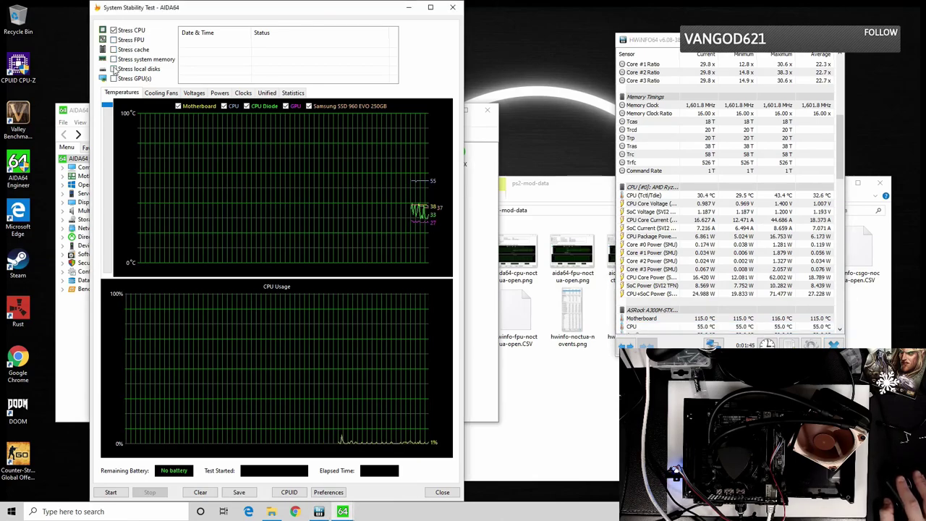
{"action": "key", "text": "Return"}
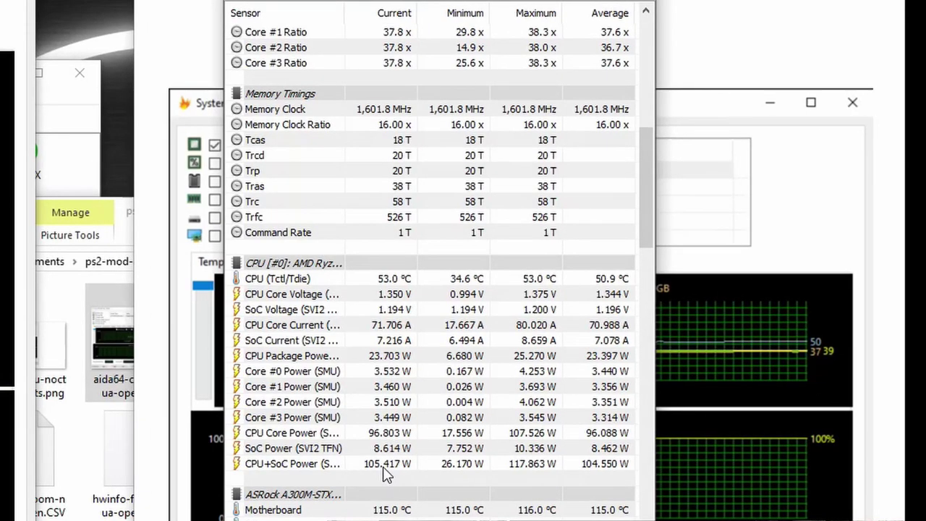
Check the CPU+SoC power and CPU temperature readings under CPU load against the saved aida64-cpu-noctua-open.png results.
{"action": "left_click", "coordinate": [384, 467]}
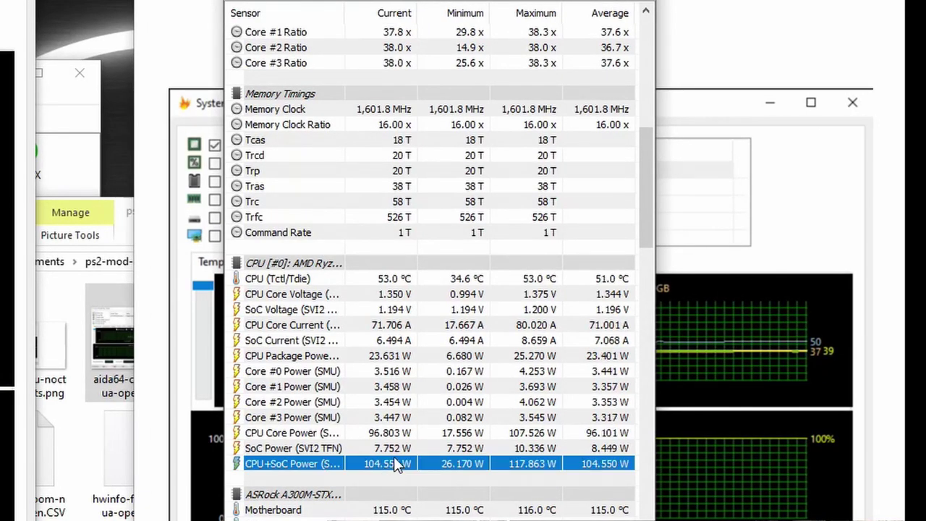
{"action": "left_click", "coordinate": [404, 276]}
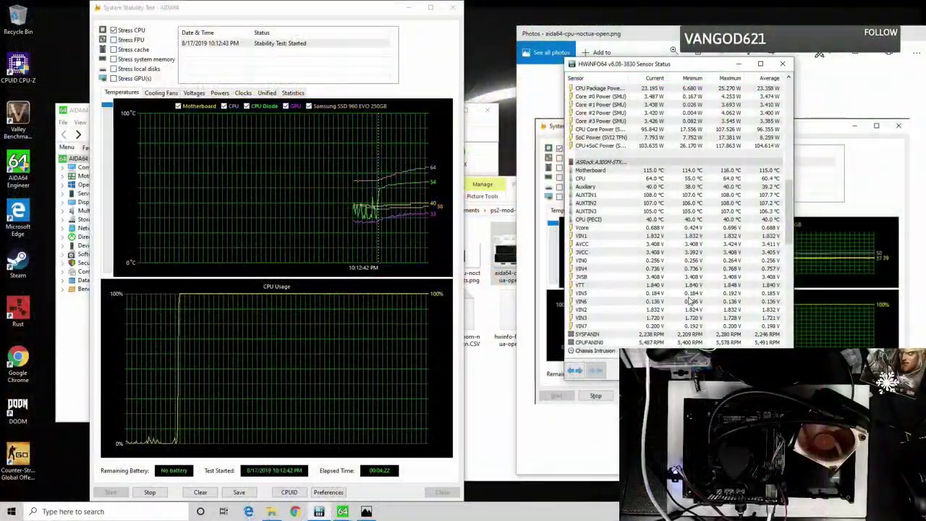
{"action": "left_click", "coordinate": [890, 275]}
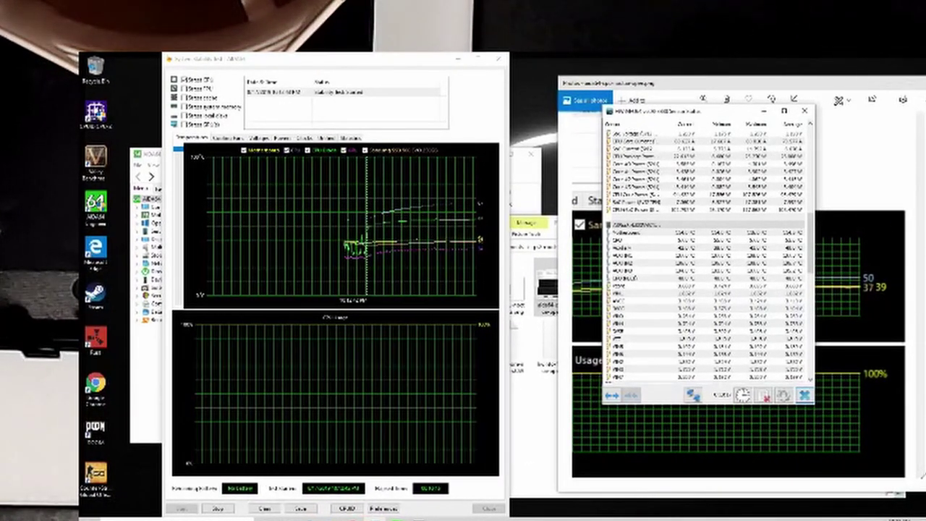
{"action": "left_click", "coordinate": [846, 153]}
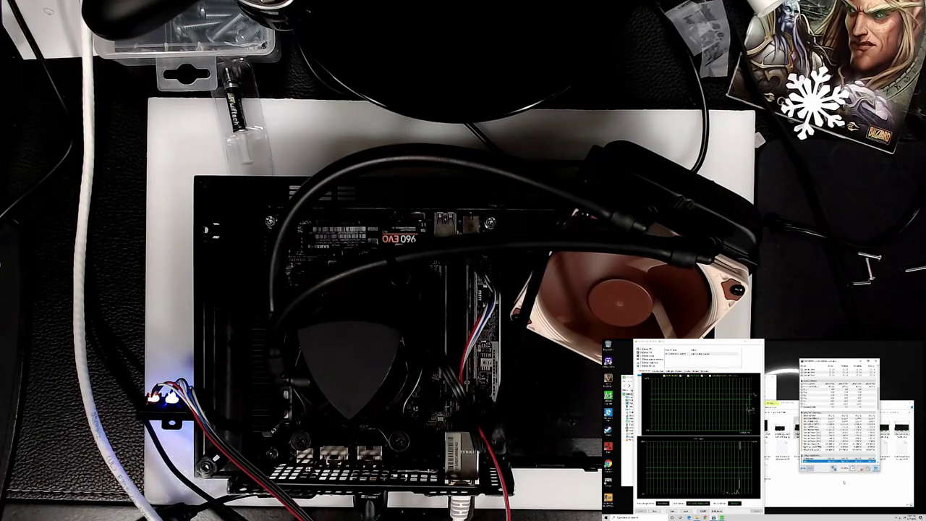
Open a saved stress test screenshot from the data folder and compare it with the current stability test graphs.
{"action": "key", "text": "alt+Tab"}
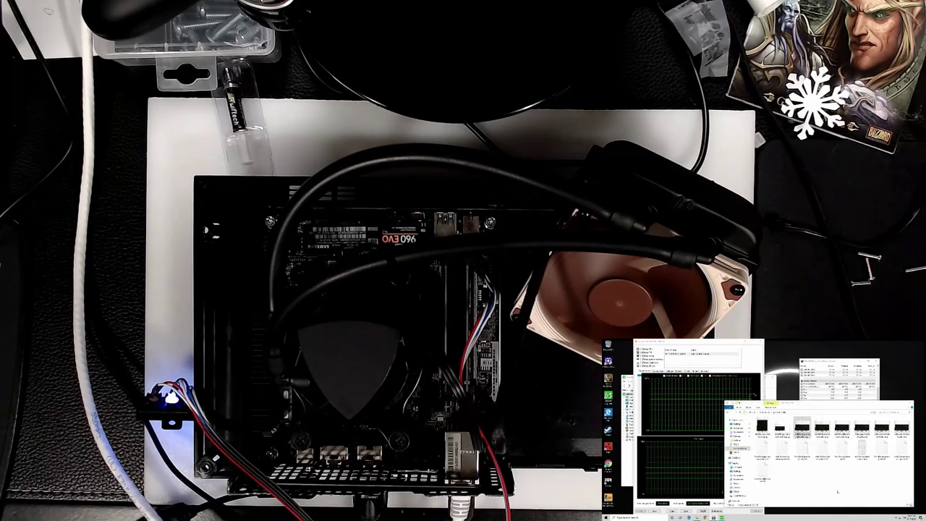
{"action": "key", "text": "alt+Tab"}
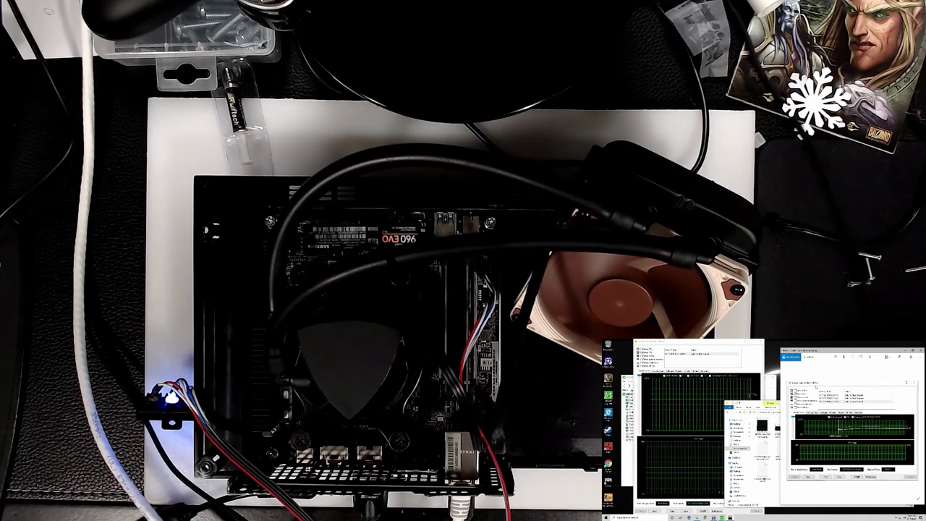
{"action": "left_click", "coordinate": [711, 344]}
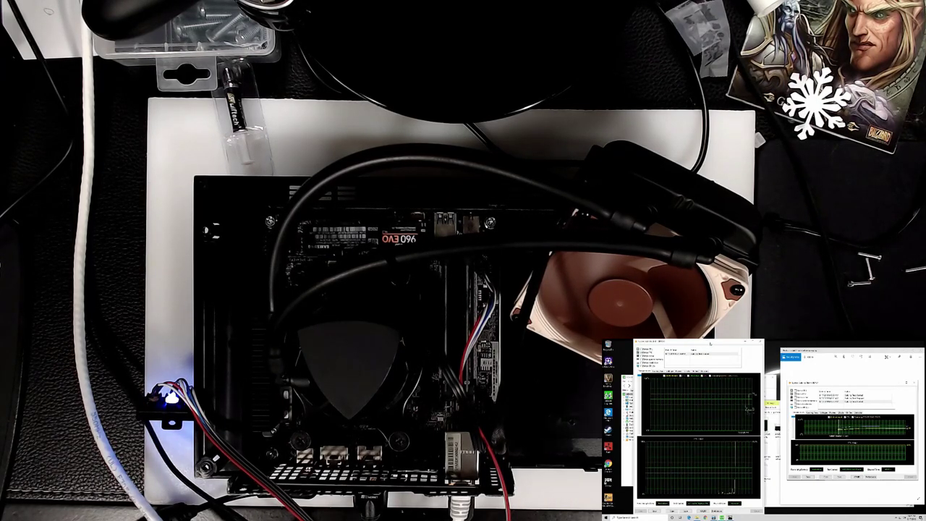
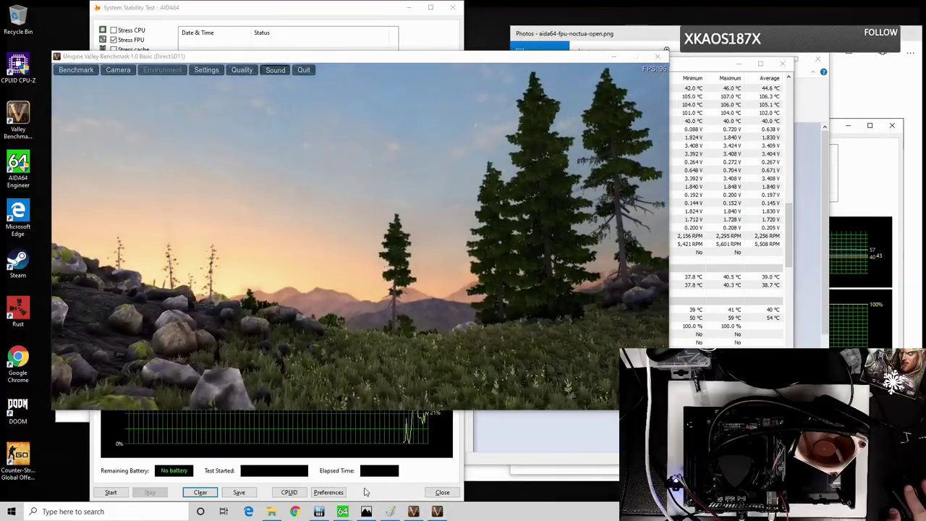
Disable Stress FPU, start the stability test with no stress options during the Valley benchmark, and hide the CPU temperature curve.
{"action": "left_click", "coordinate": [366, 492]}
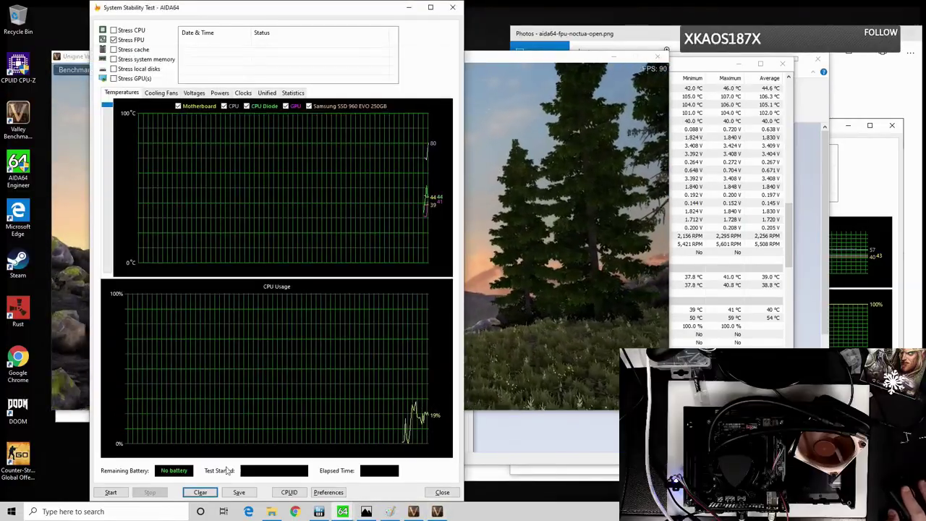
{"action": "left_click", "coordinate": [114, 39]}
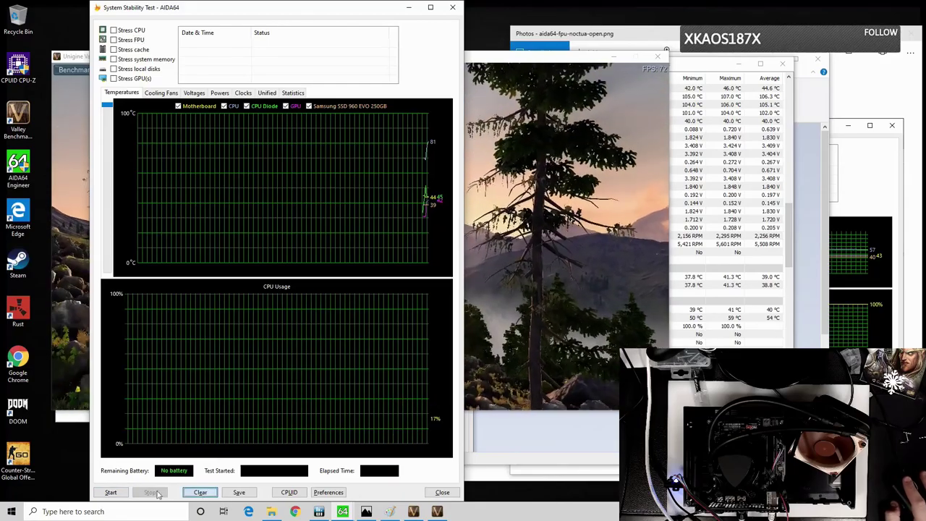
{"action": "left_click", "coordinate": [111, 492]}
{"action": "key", "text": "alt+Tab"}
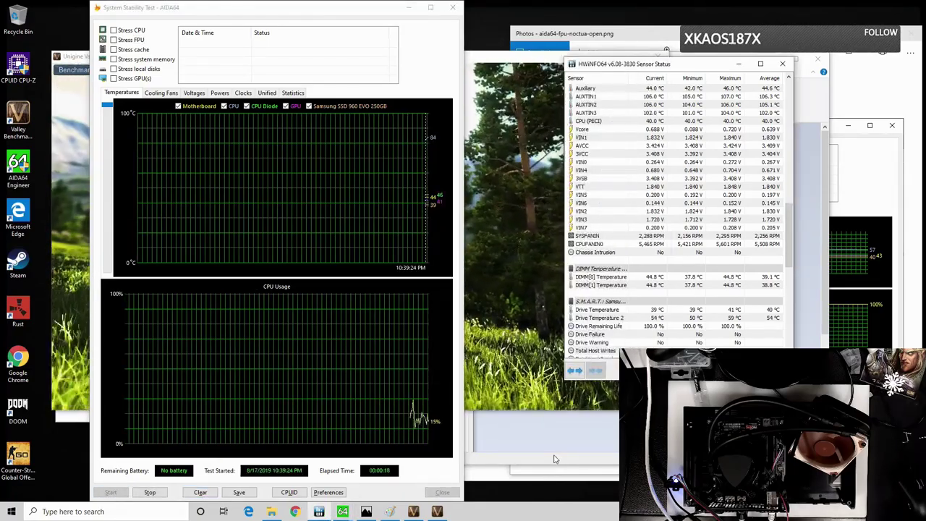
{"action": "left_click", "coordinate": [404, 154]}
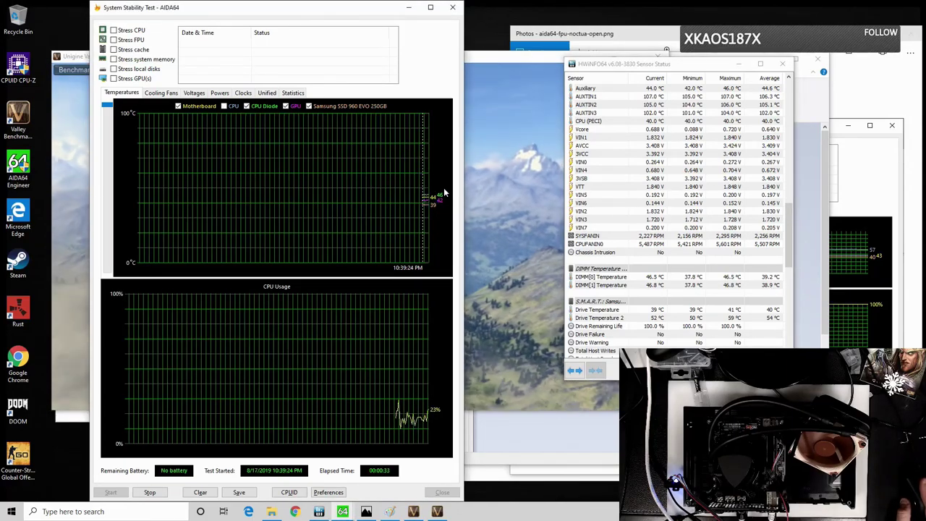
Examine HWiNFO64's CPU temperature, CPU+SoC power and remaining sensor readings while the Valley benchmark runs.
{"action": "left_click", "coordinate": [897, 261]}
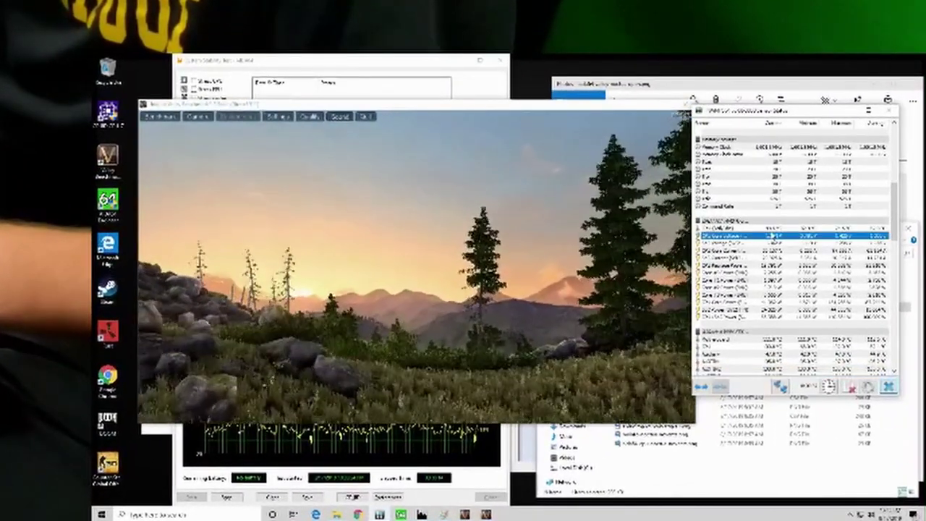
{"action": "left_click", "coordinate": [792, 228]}
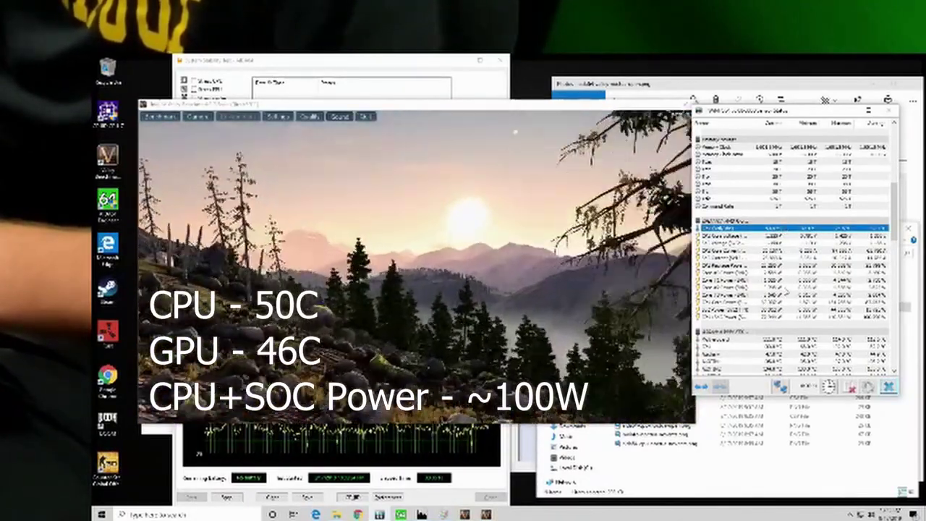
{"action": "left_click", "coordinate": [789, 316]}
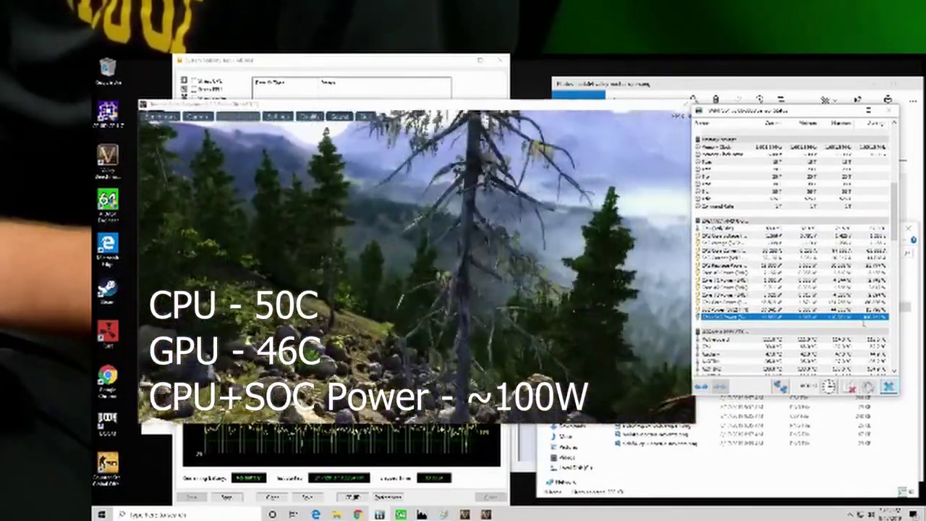
{"action": "scroll", "coordinate": [823, 317], "scroll_direction": "down", "scroll_amount": 10}
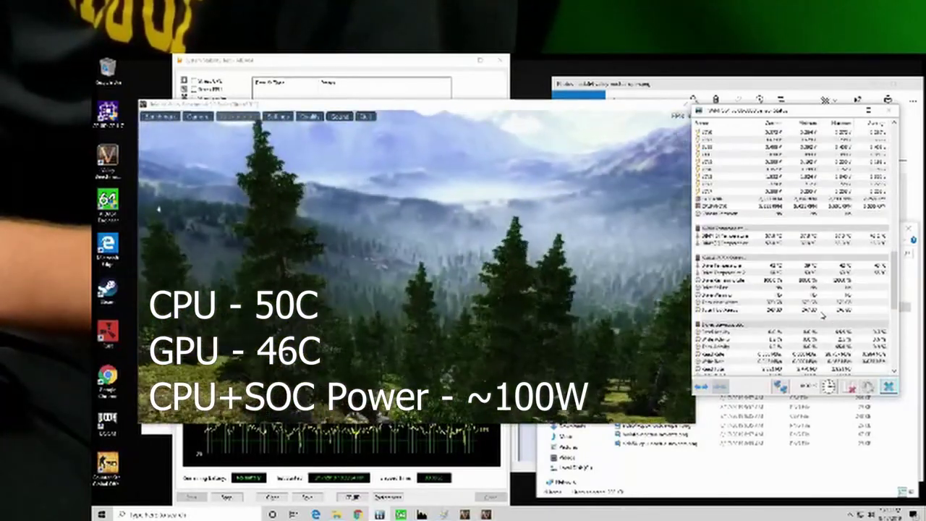
Examine HWiNFO64's drive, GPU temperature, power and core sensor readings under the Valley load.
{"action": "scroll", "coordinate": [823, 316], "scroll_direction": "down", "scroll_amount": 4}
{"action": "scroll", "coordinate": [821, 311], "scroll_direction": "down", "scroll_amount": 5}
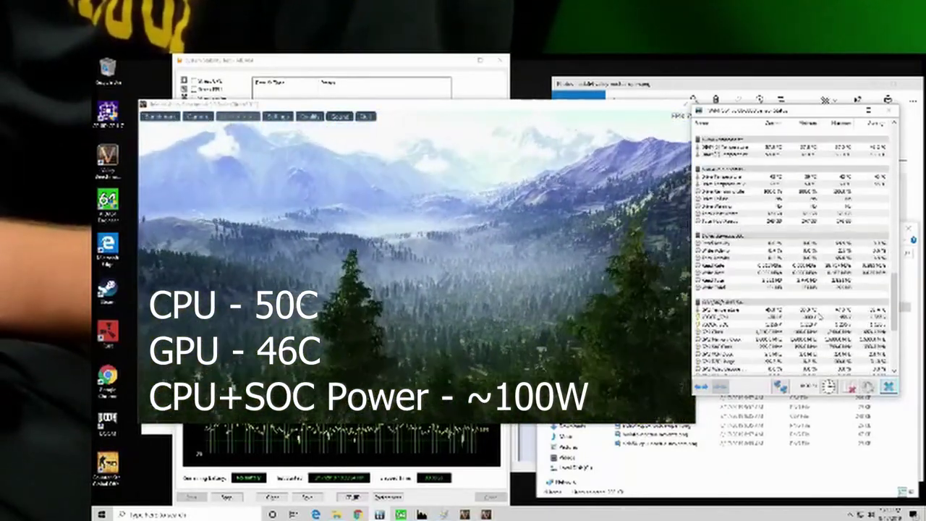
{"action": "scroll", "coordinate": [821, 312], "scroll_direction": "down", "scroll_amount": 3}
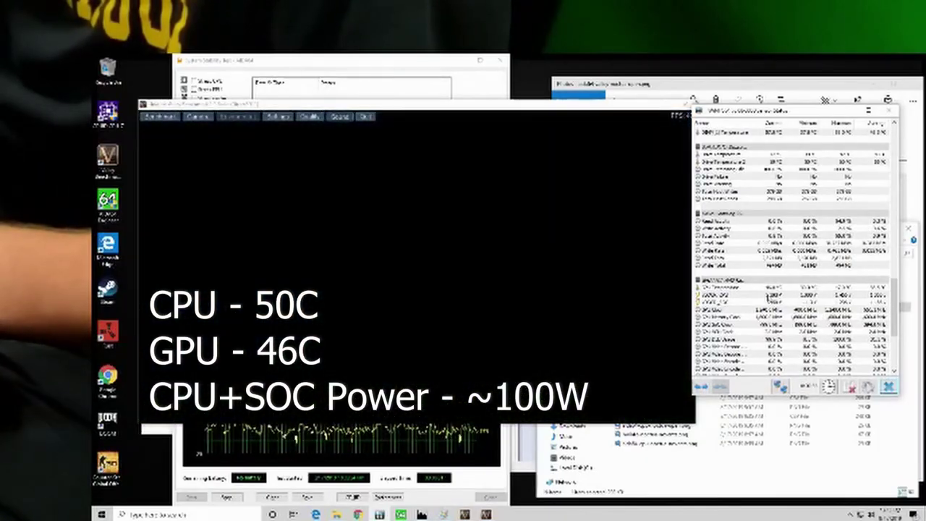
{"action": "left_click", "coordinate": [773, 288]}
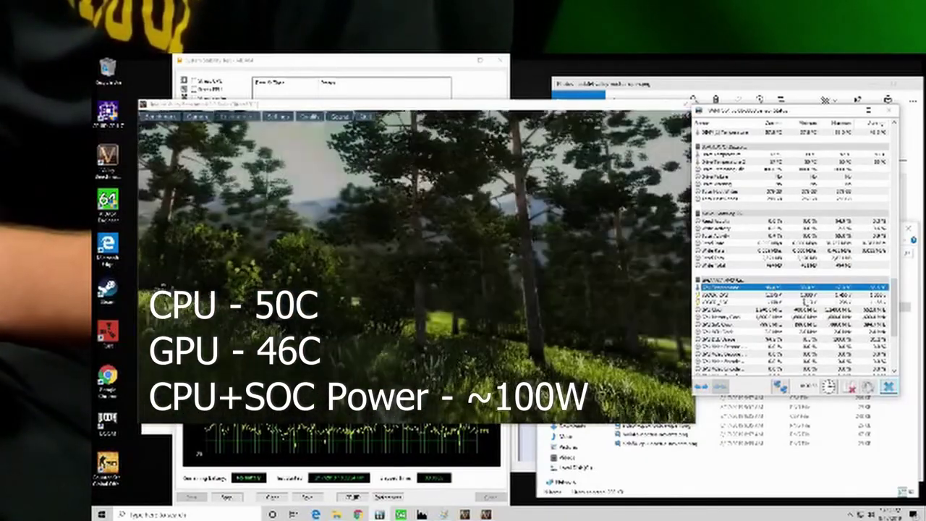
{"action": "scroll", "coordinate": [807, 304], "scroll_direction": "down", "scroll_amount": 10}
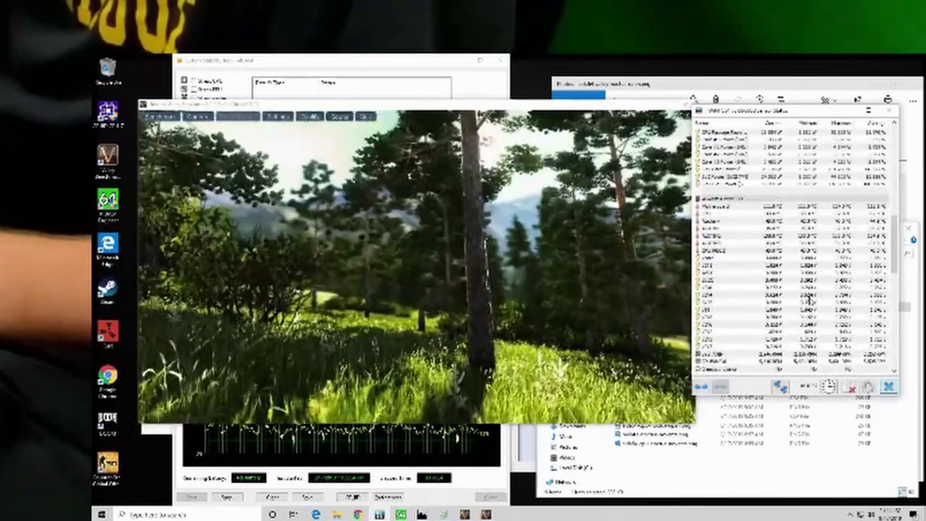
{"action": "scroll", "coordinate": [807, 253], "scroll_direction": "up", "scroll_amount": 10}
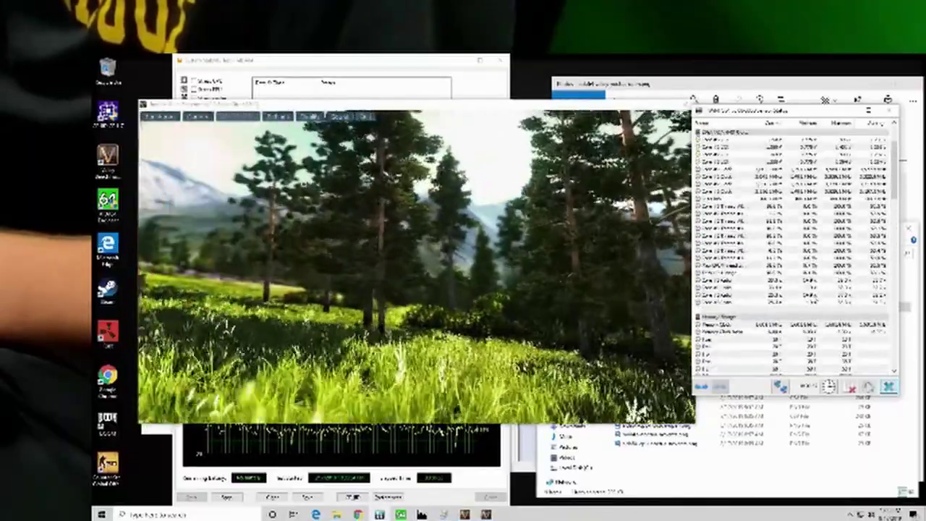
{"action": "scroll", "coordinate": [804, 253], "scroll_direction": "up", "scroll_amount": 3}
{"action": "scroll", "coordinate": [804, 253], "scroll_direction": "down", "scroll_amount": 6}
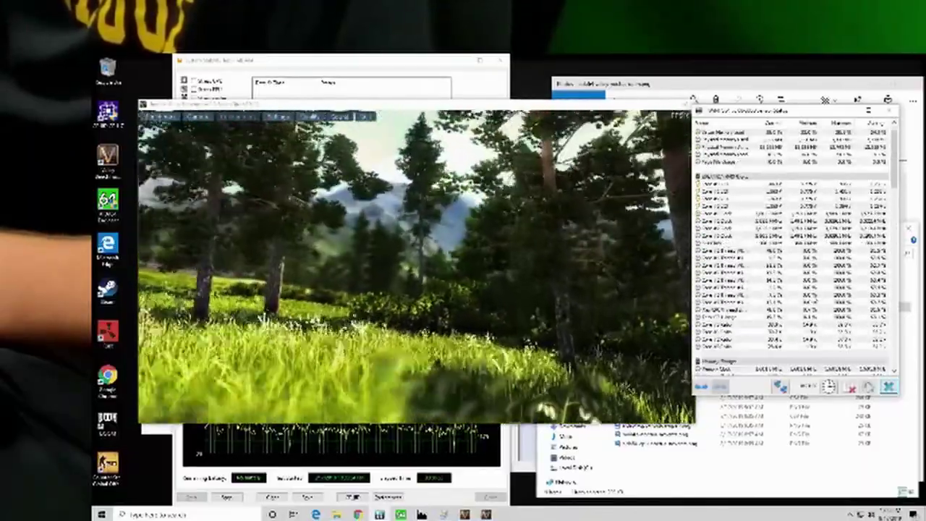
{"action": "scroll", "coordinate": [804, 253], "scroll_direction": "up", "scroll_amount": 1}
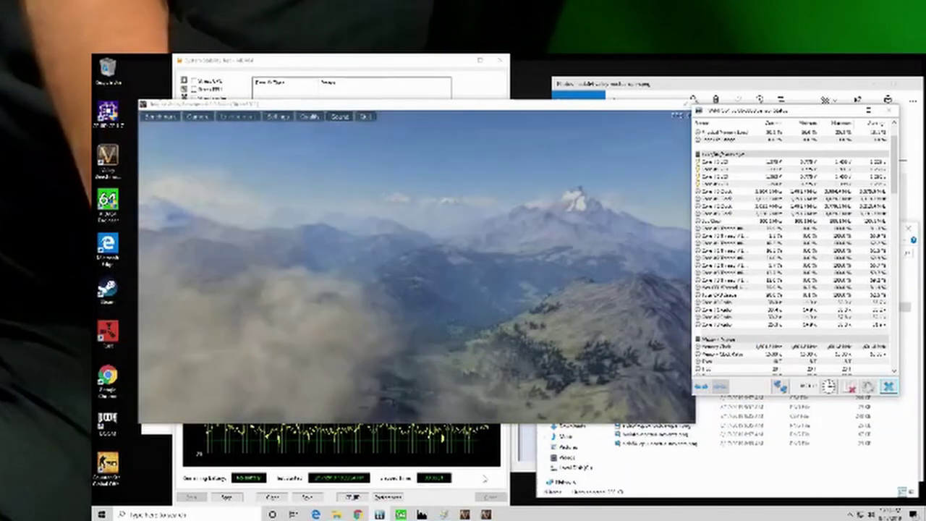
Bring the System Stability Test graphs to the front to check the temperature curves during Valley.
{"action": "left_click", "coordinate": [463, 514]}
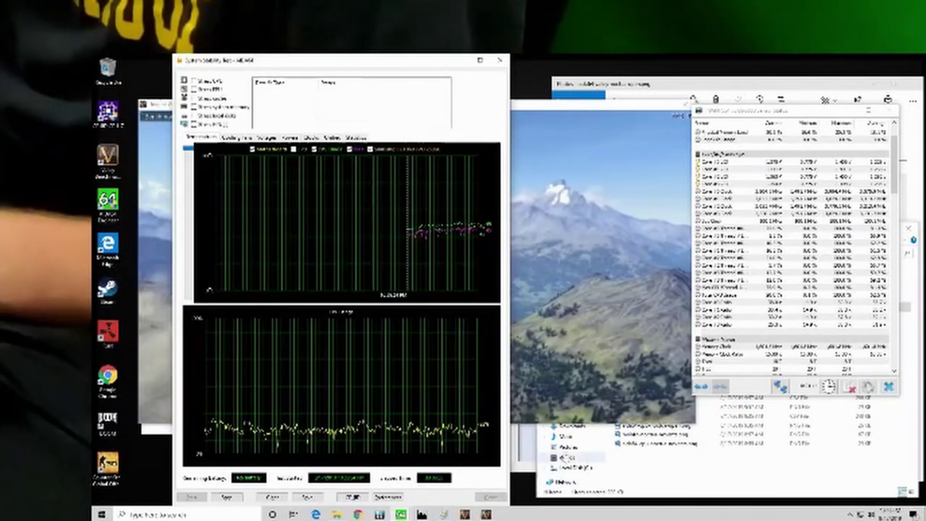
{"action": "mouse_move", "coordinate": [422, 514]}
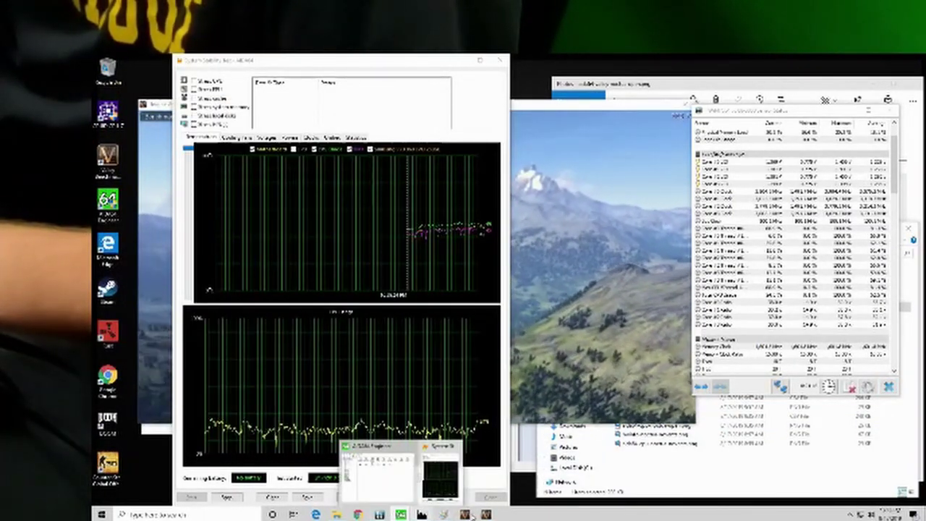
{"action": "left_click", "coordinate": [448, 471]}
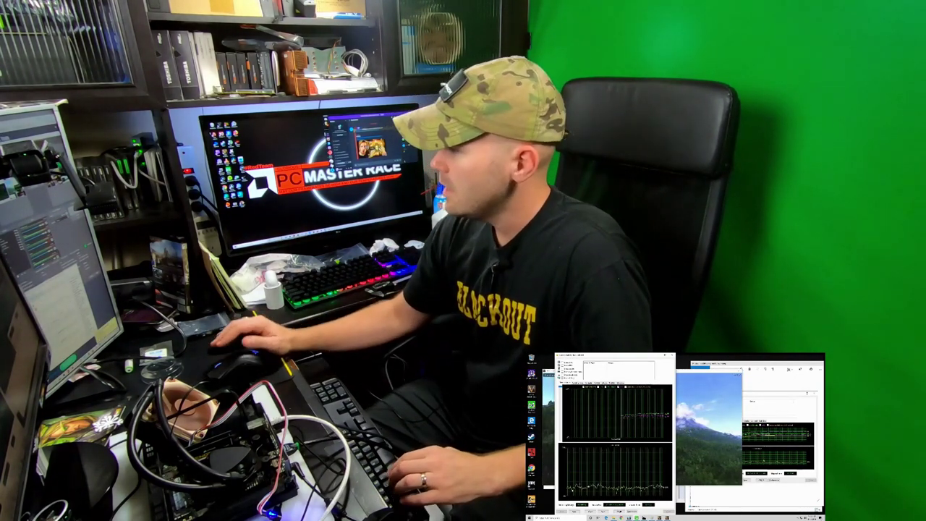
Play the Kadingir Sanctum arcade level in Doom on Hurt Me Plenty as the load, and retry the map from its score summary.
{"action": "key", "text": "Escape"}
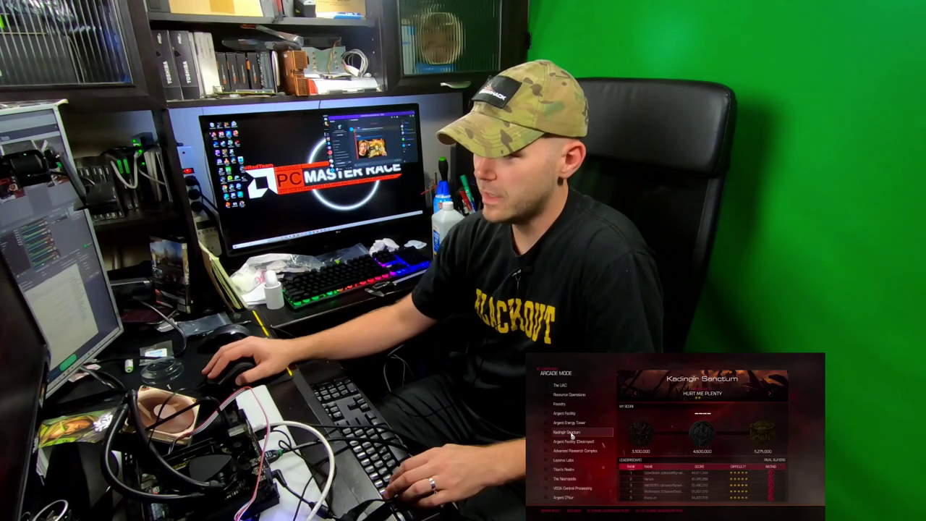
{"action": "left_click", "coordinate": [572, 435]}
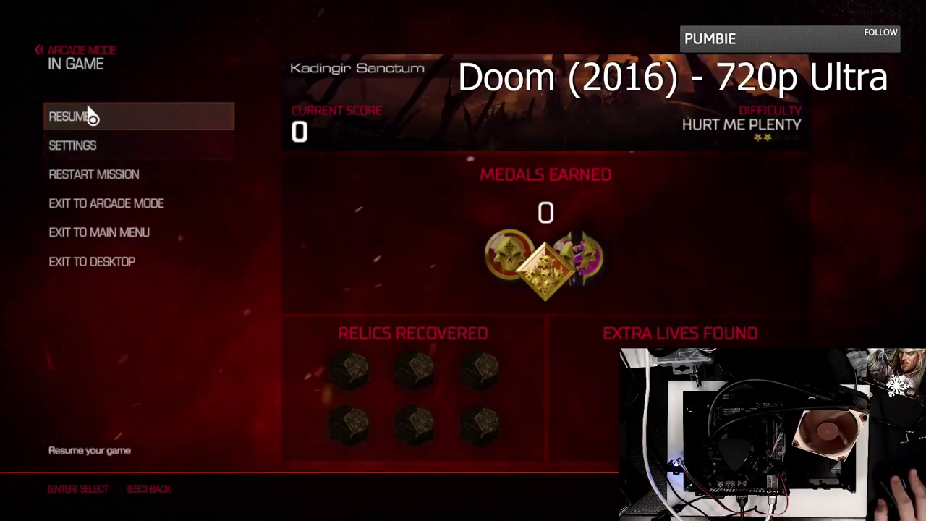
{"action": "left_click", "coordinate": [91, 116]}
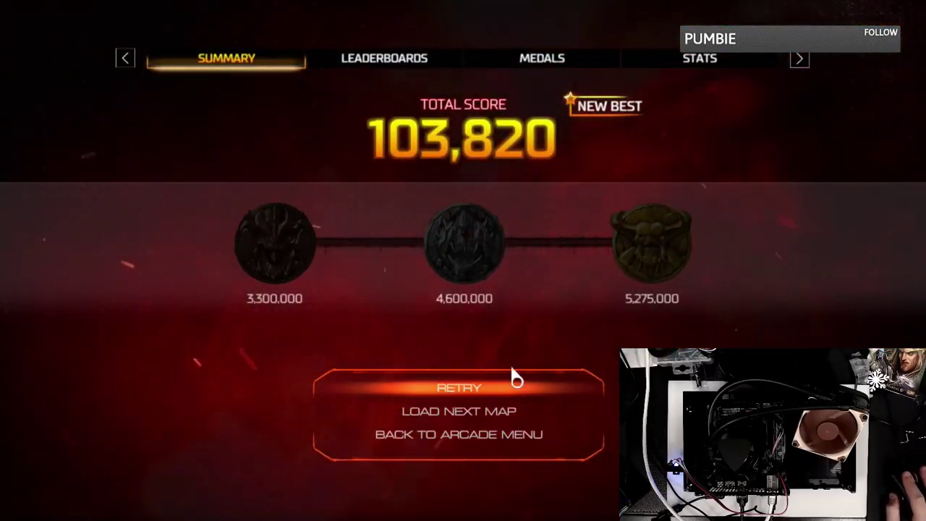
{"action": "left_click", "coordinate": [468, 395]}
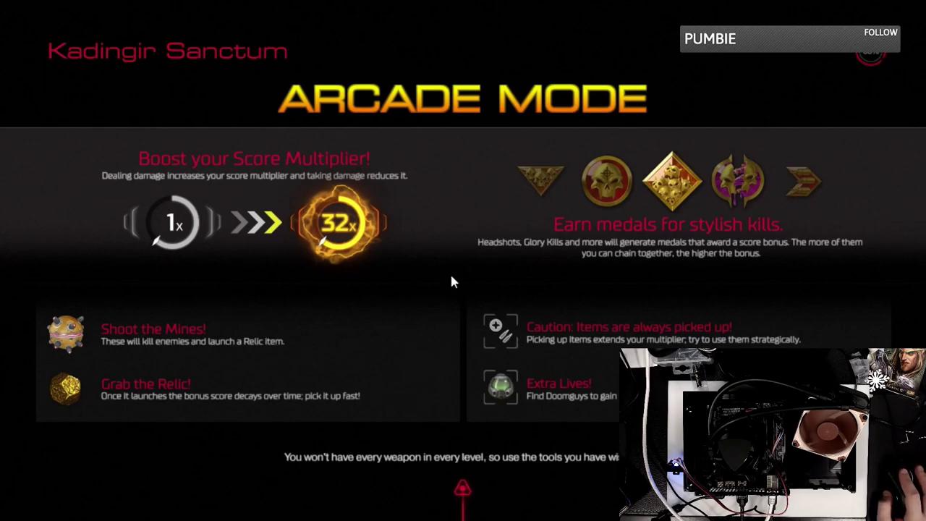
Switch from Doom to the desktop, open aida-doom-noctua-open.png from the ps2-mod-data folder, and arrange it beside the AIDA64 stability test.
{"action": "key", "text": "alt+Tab"}
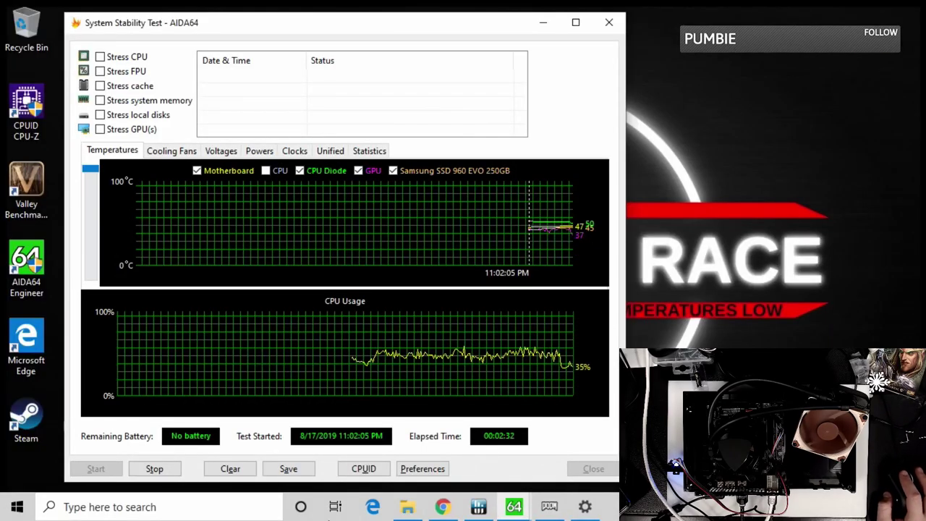
{"action": "left_click", "coordinate": [407, 507]}
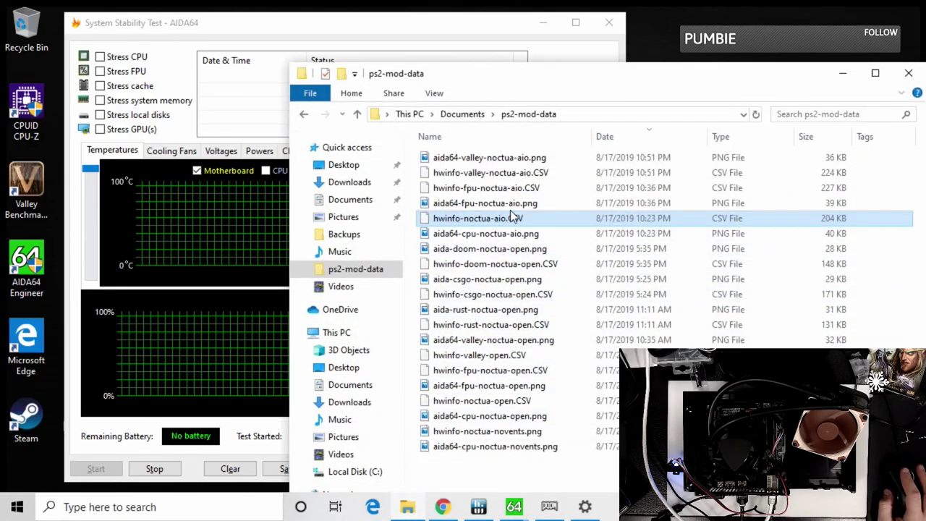
{"action": "double_click", "coordinate": [499, 248]}
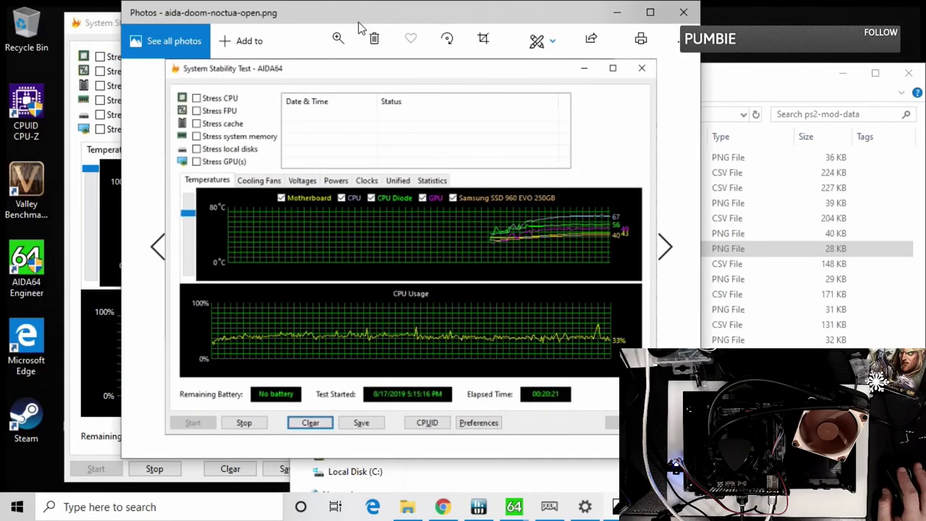
{"action": "left_click_drag", "start_coordinate": [360, 28], "coordinate": [579, 40]}
{"action": "left_click_drag", "start_coordinate": [231, 34], "coordinate": [169, 39]}
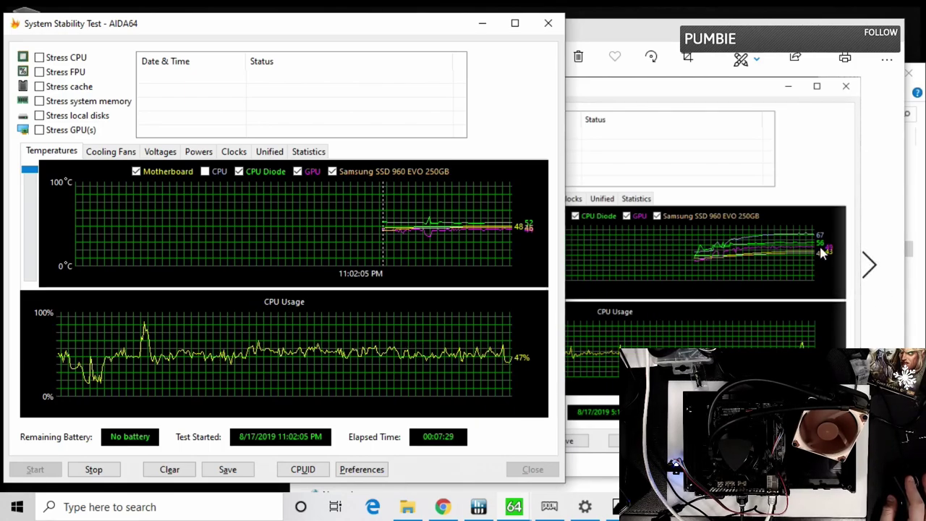
Compare the Doom temperature and CPU usage graphs in the saved screenshot with the running stability test.
{"action": "left_click", "coordinate": [657, 36]}
{"action": "left_click_drag", "start_coordinate": [657, 37], "coordinate": [664, 37]}
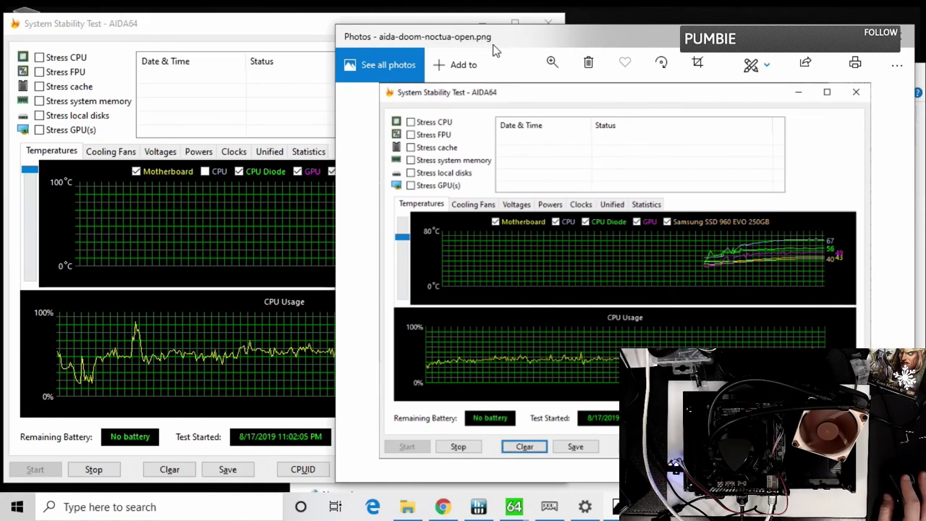
{"action": "left_click", "coordinate": [192, 25]}
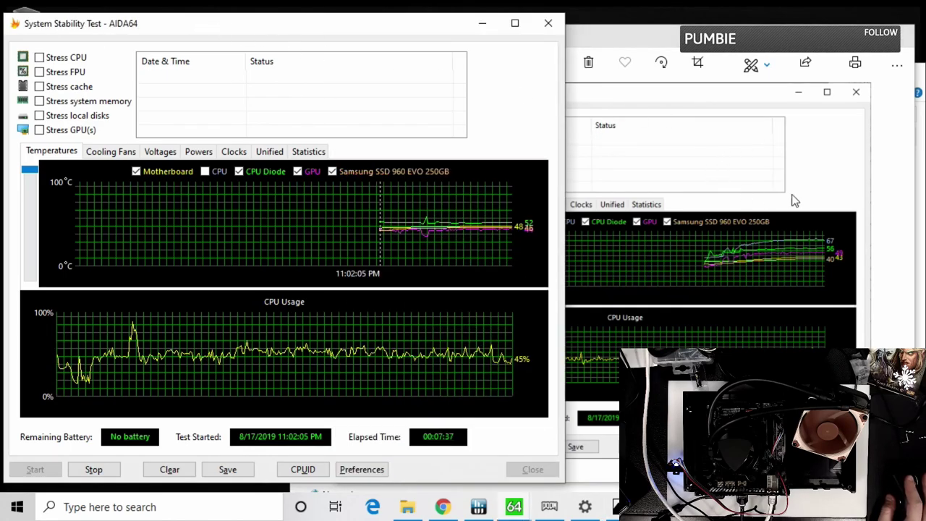